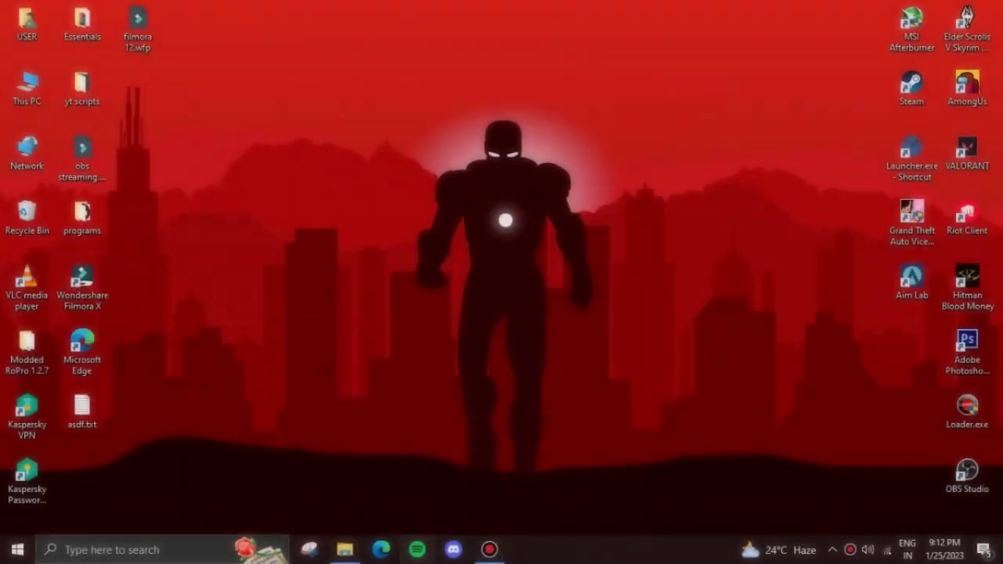
Open Microsoft Edge, search the web for "roblox fps unlocker" and open the axstin/rbxfpsunlocker releases page on GitHub.
left_click(381, 549)
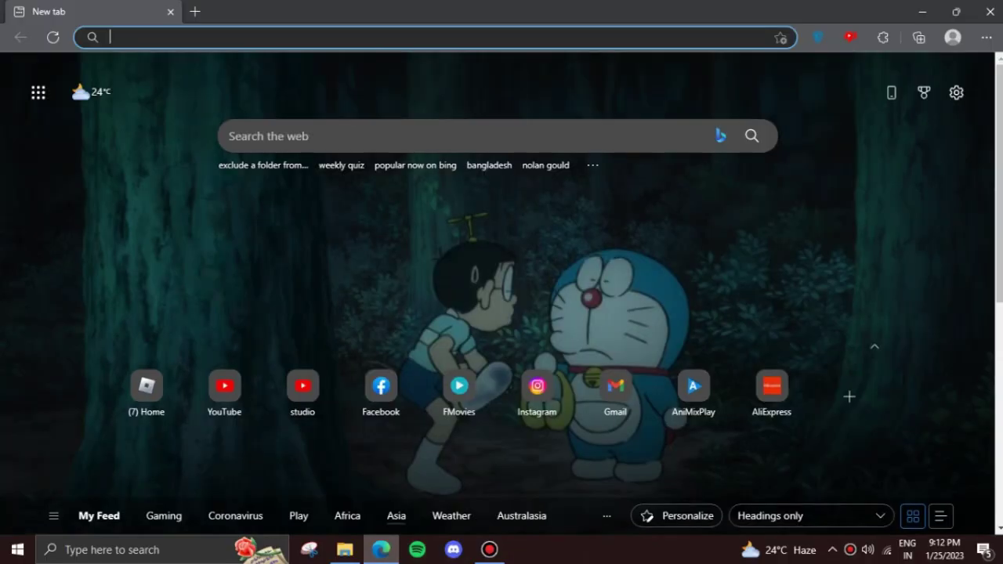
type("roblox fps unl")
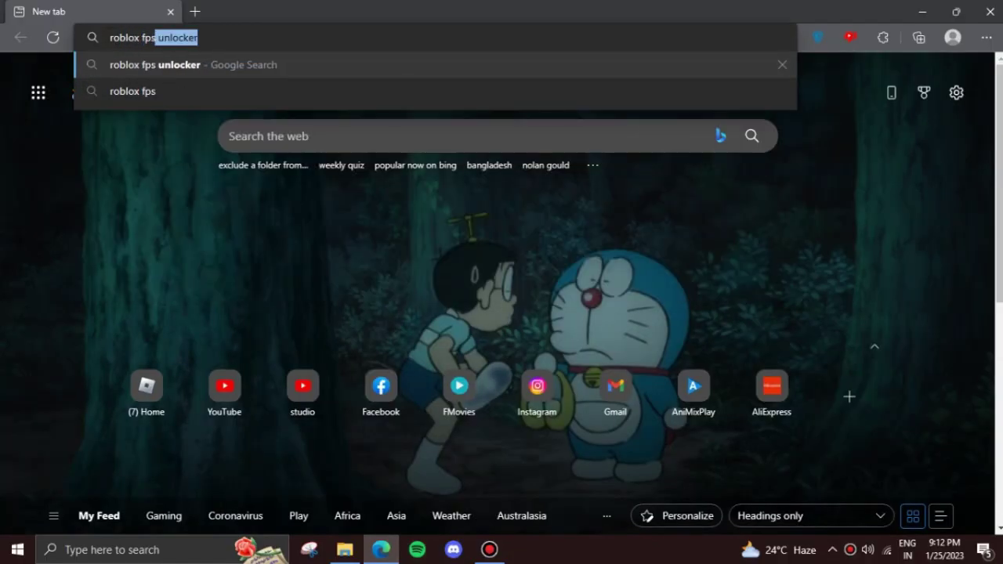
type("ocker")
key("Return")
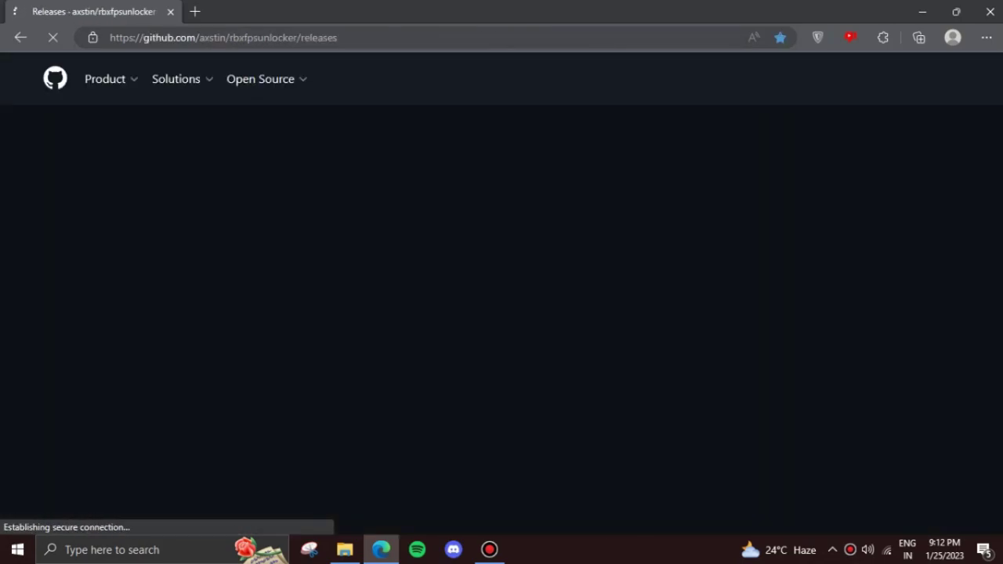
Download rbxfpsunlocker-x64.zip from the Roblox FPS Unlocker v4.4.4 release and open the folder it was saved in.
scroll(502, 314, "down", 2)
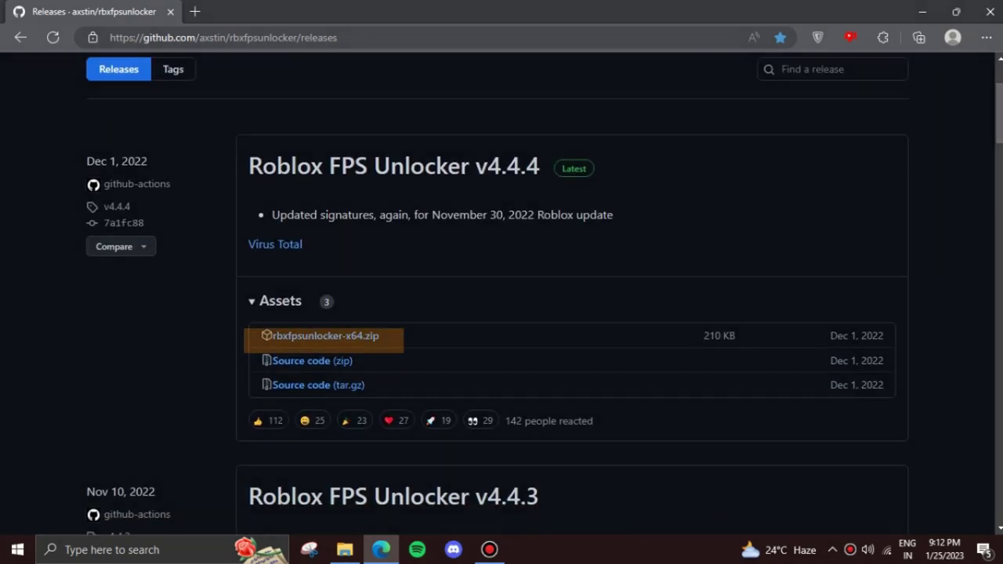
left_click(325, 335)
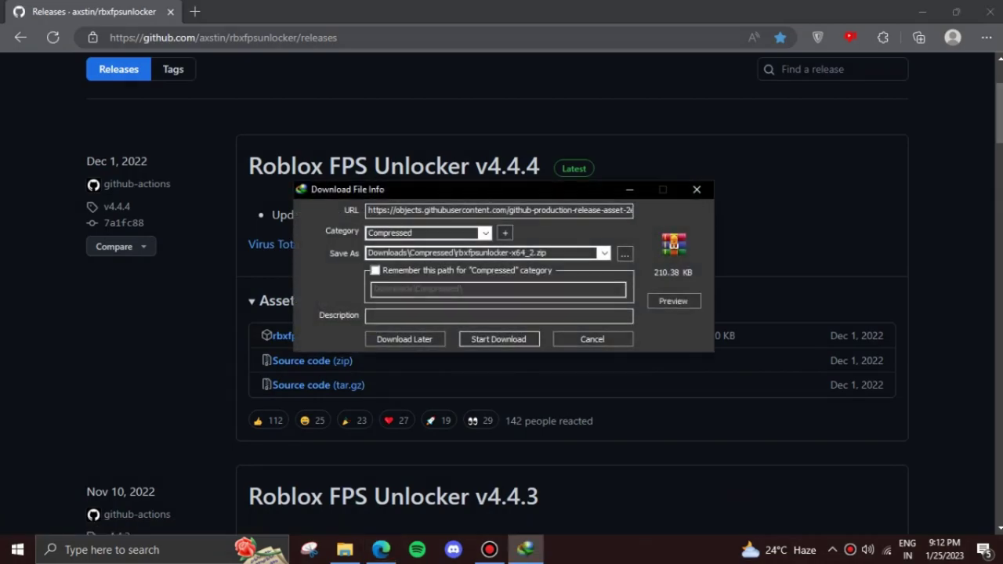
key("Return")
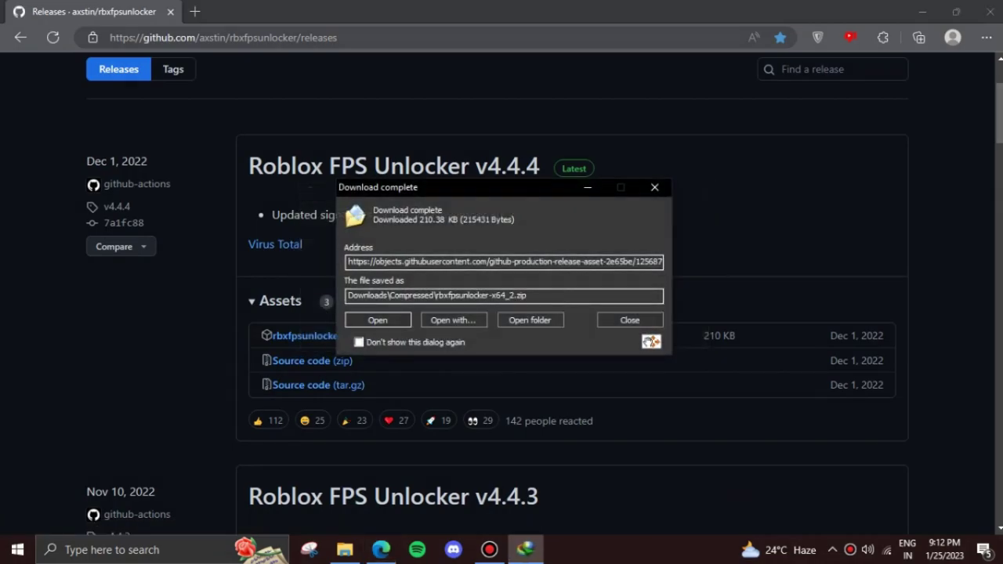
left_click(530, 320)
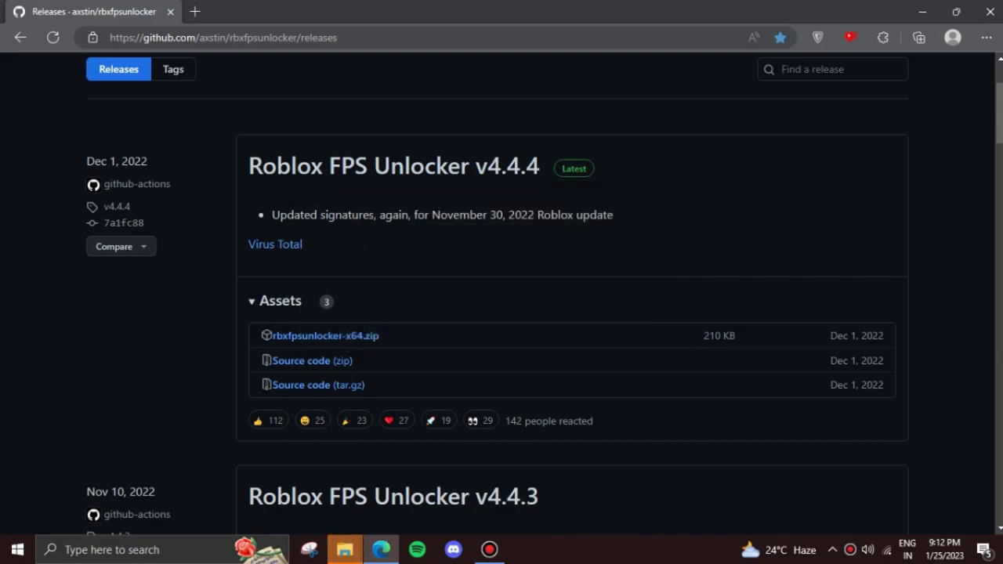
mouse_move(344, 550)
left_click(423, 474)
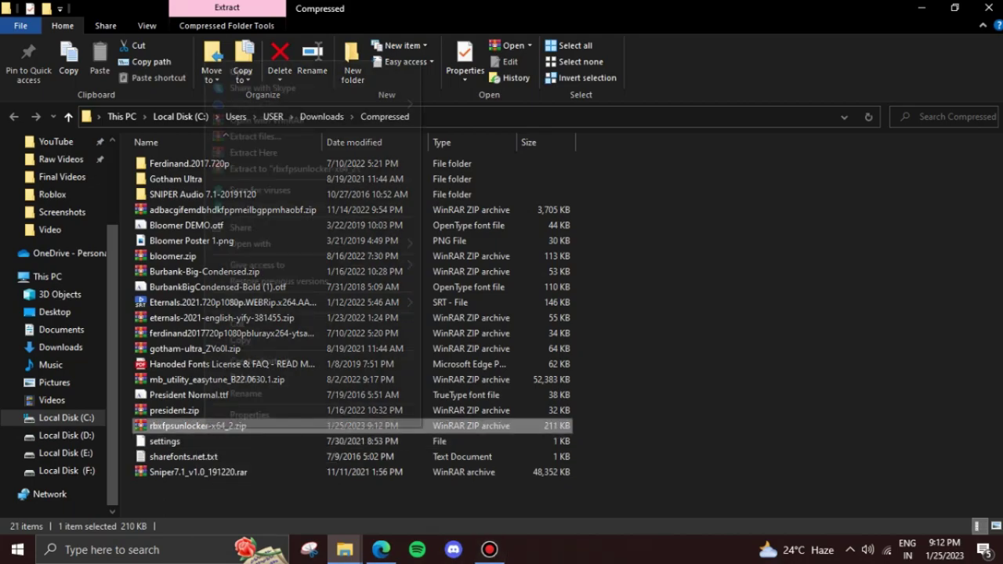
Extract the rbxfpsunlocker-x64_2.zip archive directly into the Compressed folder.
right_click(206, 426)
left_click(253, 152)
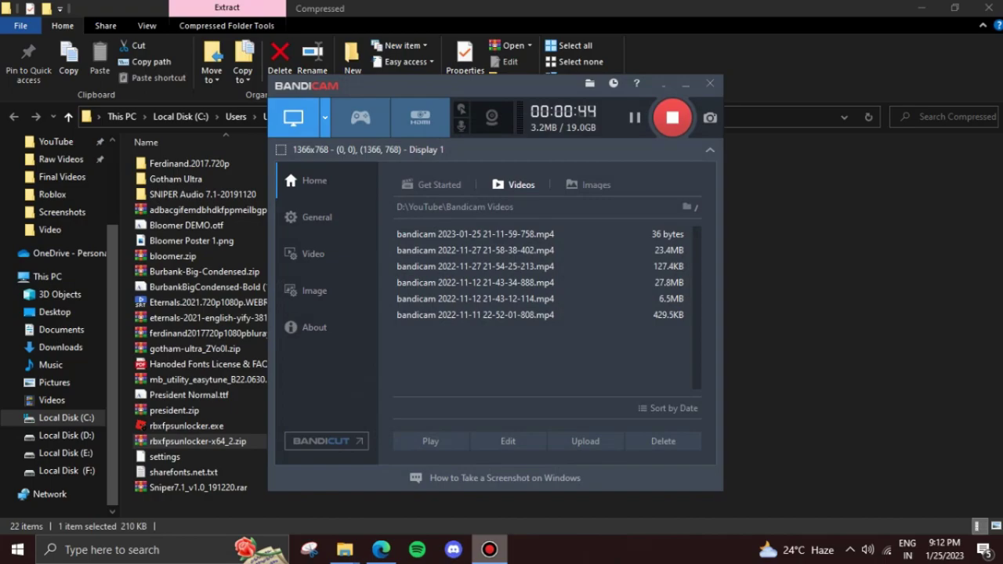
left_click(489, 550)
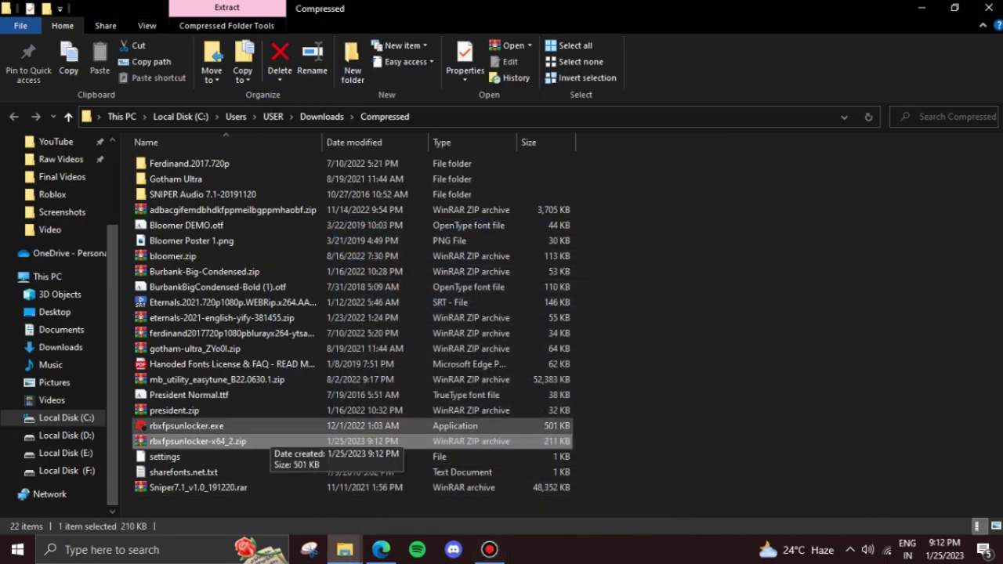
Cut the extracted rbxfpsunlocker.exe from the Compressed folder.
left_click(157, 425)
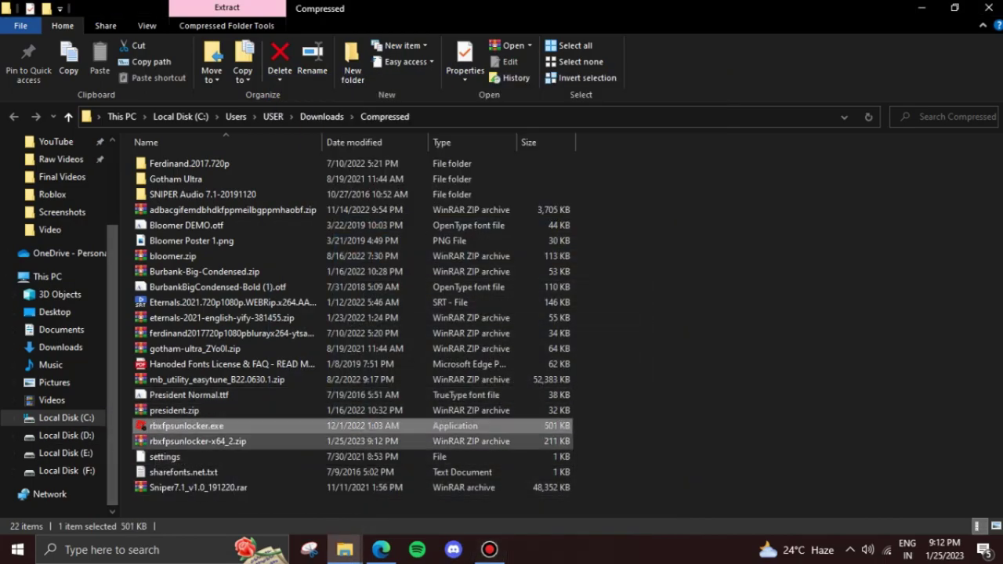
right_click(210, 428)
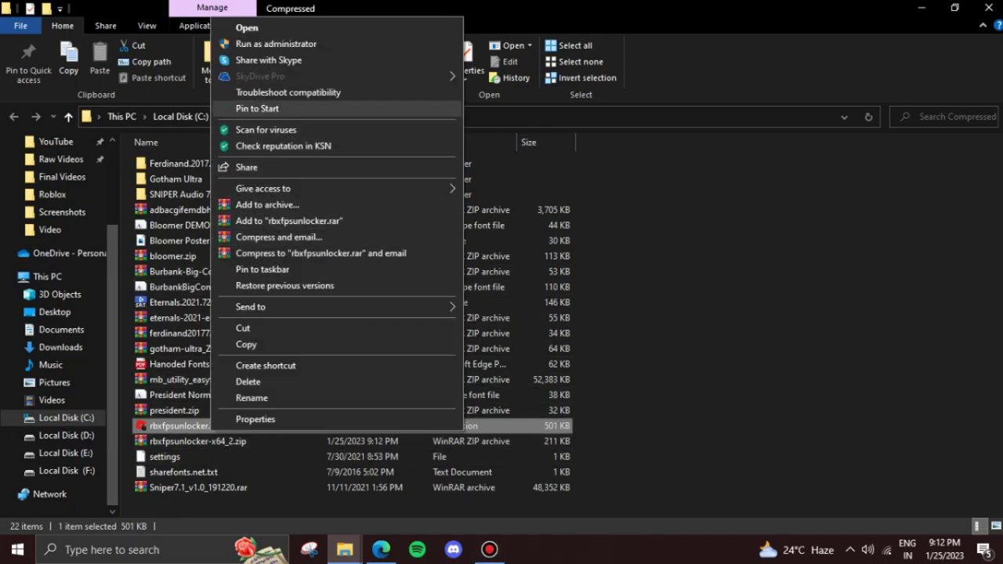
left_click(243, 328)
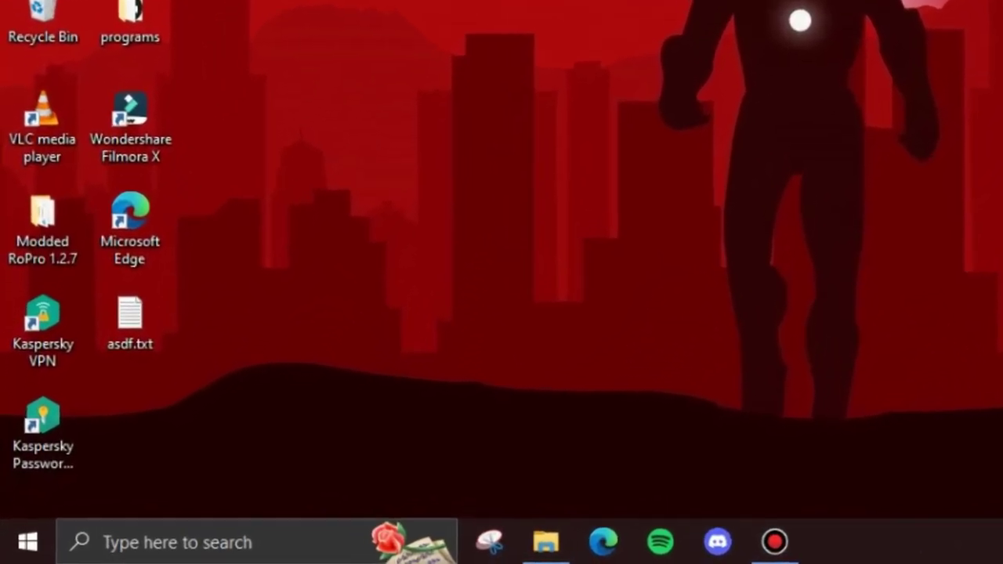
Open the Windows Startup folder by running shell:startup.
key("super+r")
type("shell:startup")
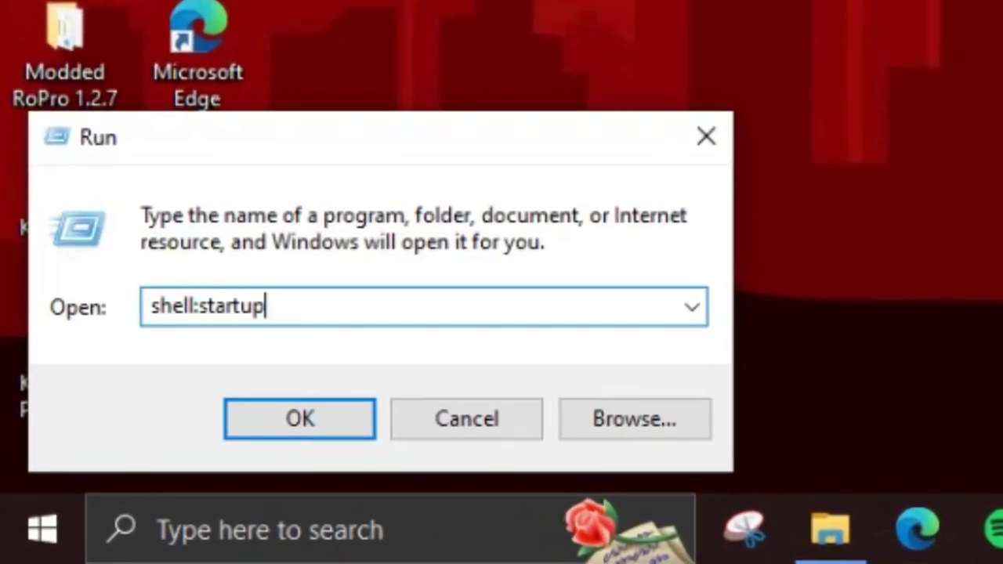
key("ctrl+a")
type("shell")
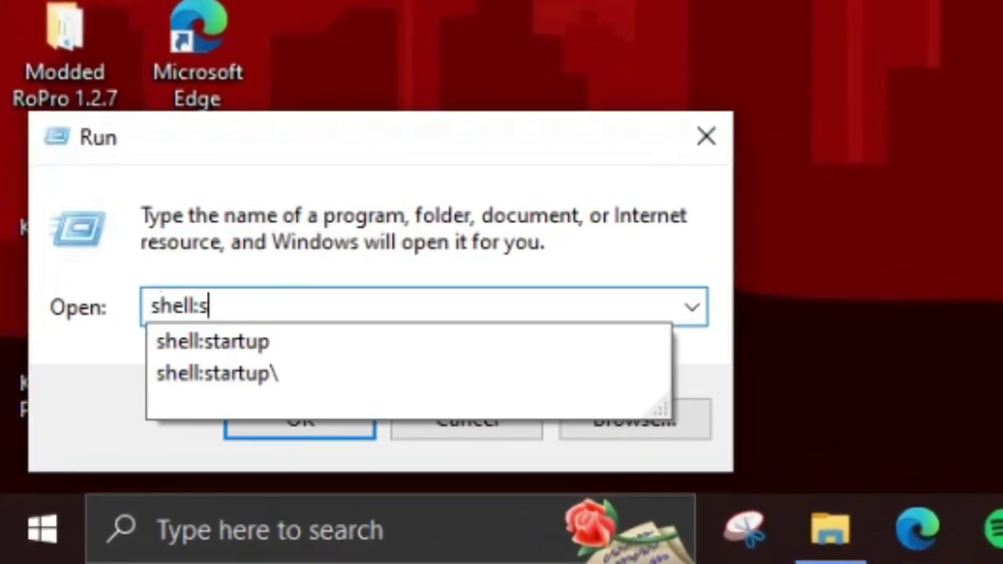
key("Down")
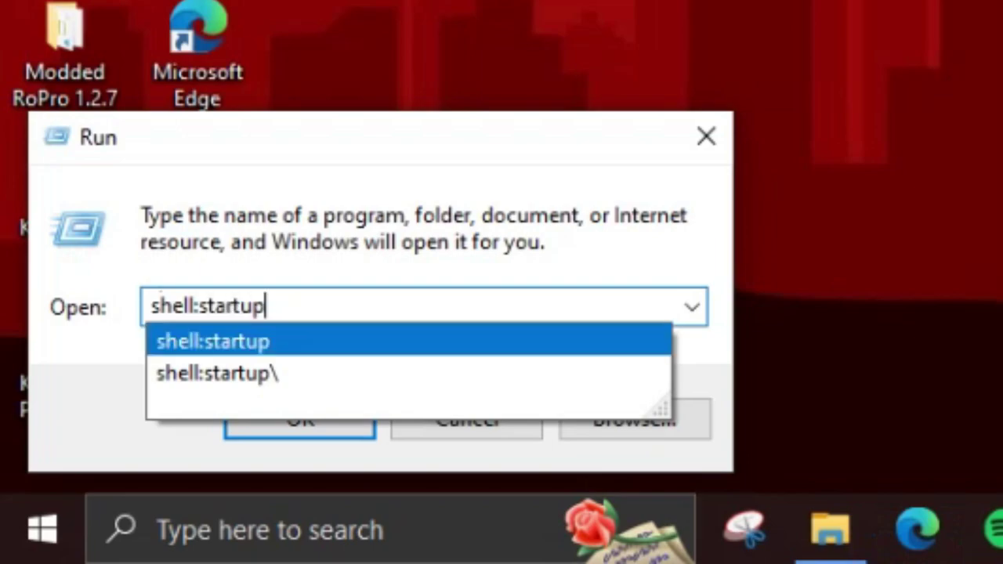
key("Return")
key("Return")
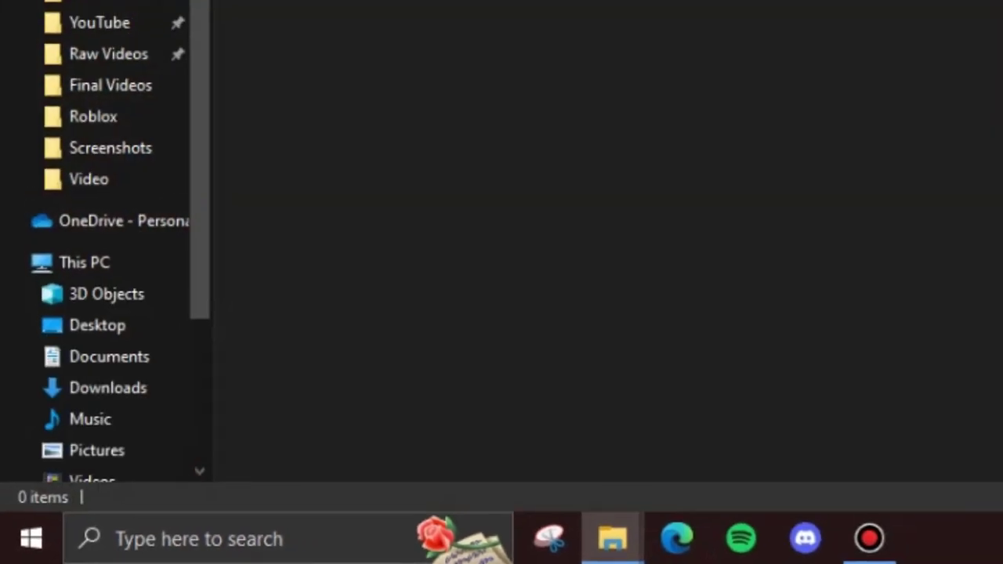
Paste rbxfpsunlocker.exe into the Startup folder and launch it.
right_click(311, 227)
left_click(346, 350)
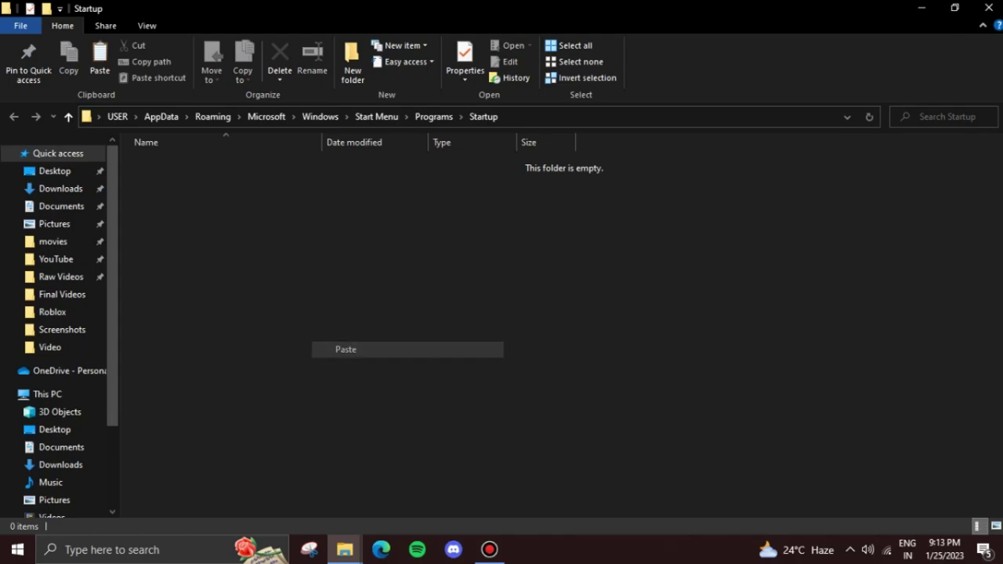
double_click(186, 164)
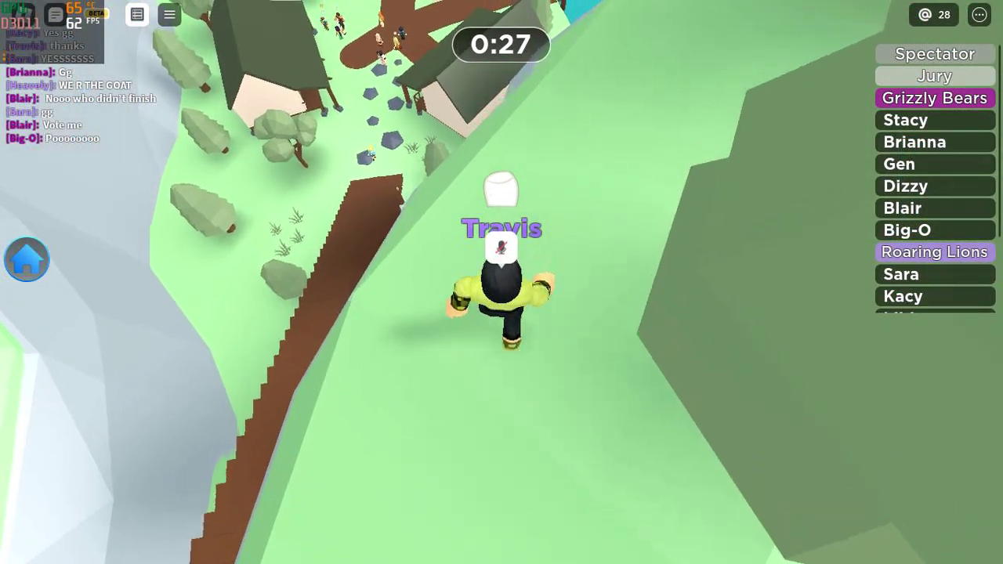
key("w")
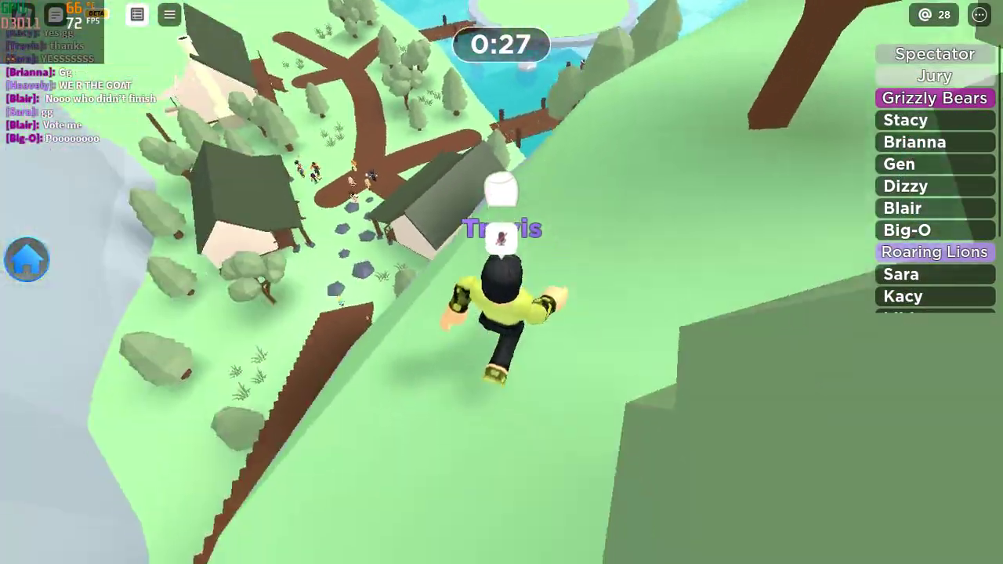
key("w")
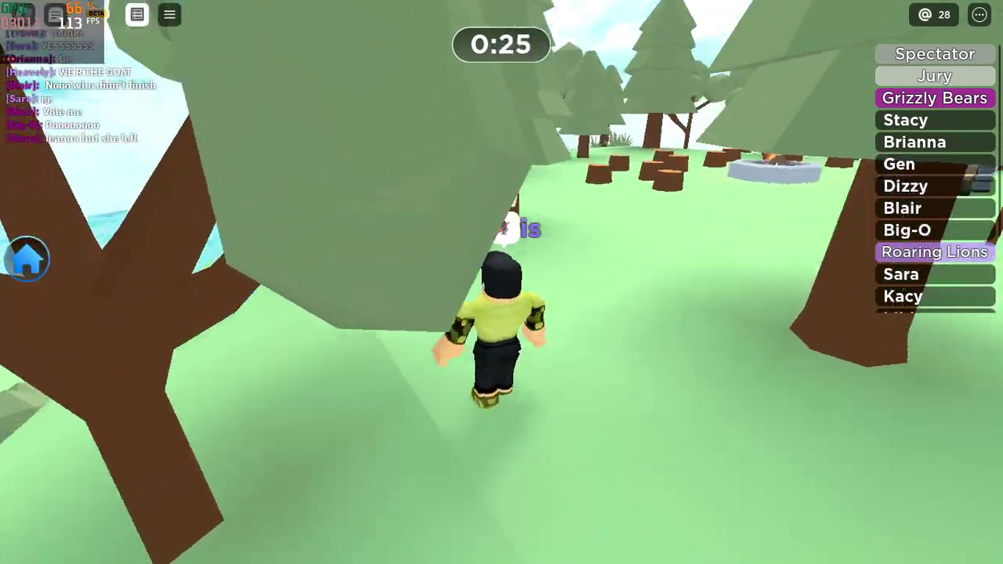
key("w")
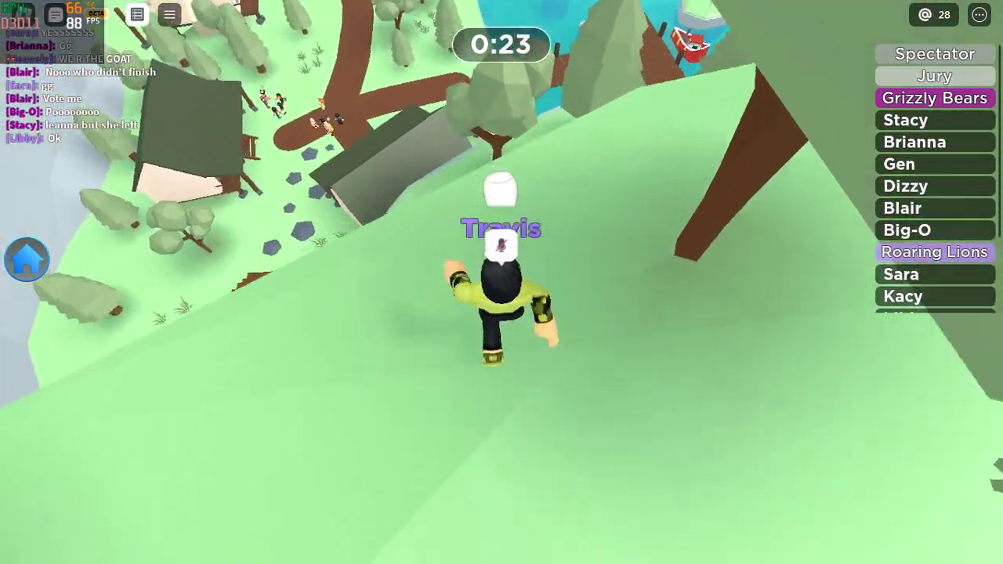
key("w")
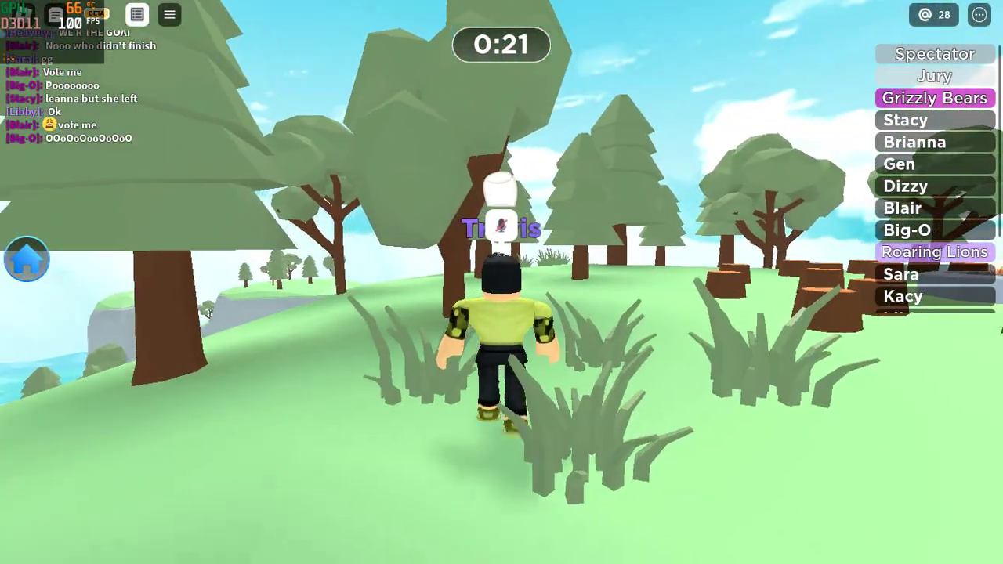
key("w")
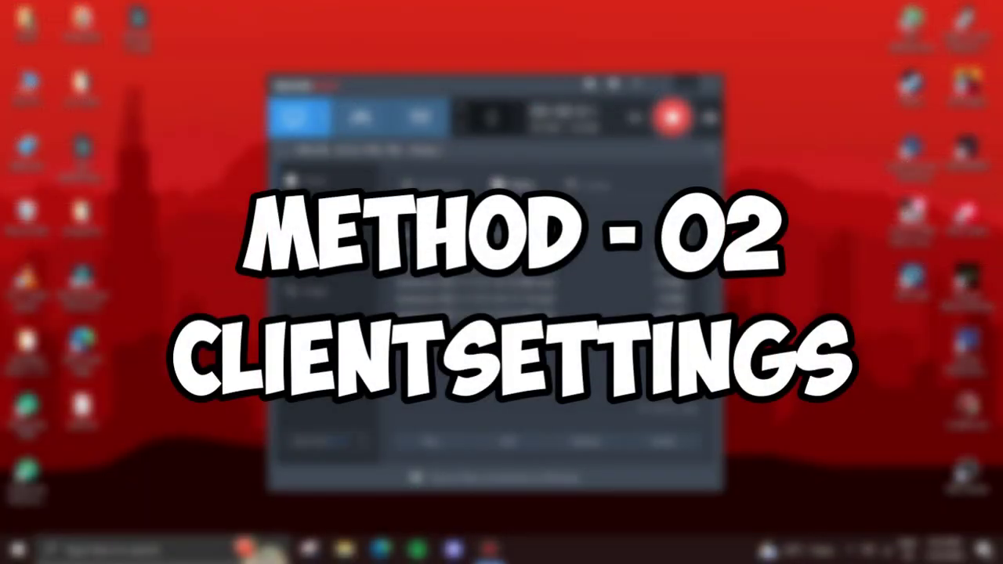
Open the MediaFire page for QuickAltEnterFix(Aegians-haypro) in Microsoft Edge and download the .rar archive to Downloads\Compressed.
left_click(686, 82)
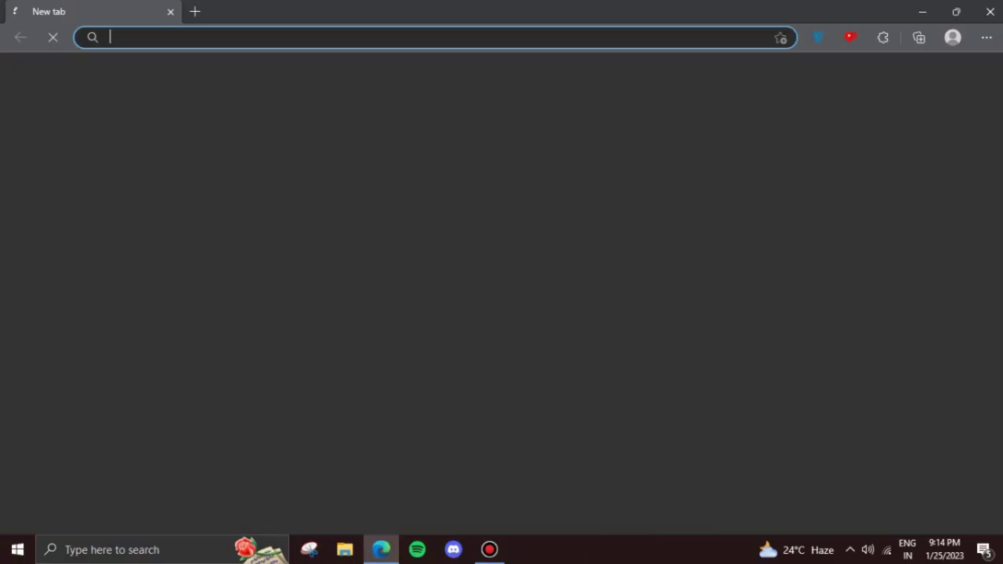
key("ctrl+v")
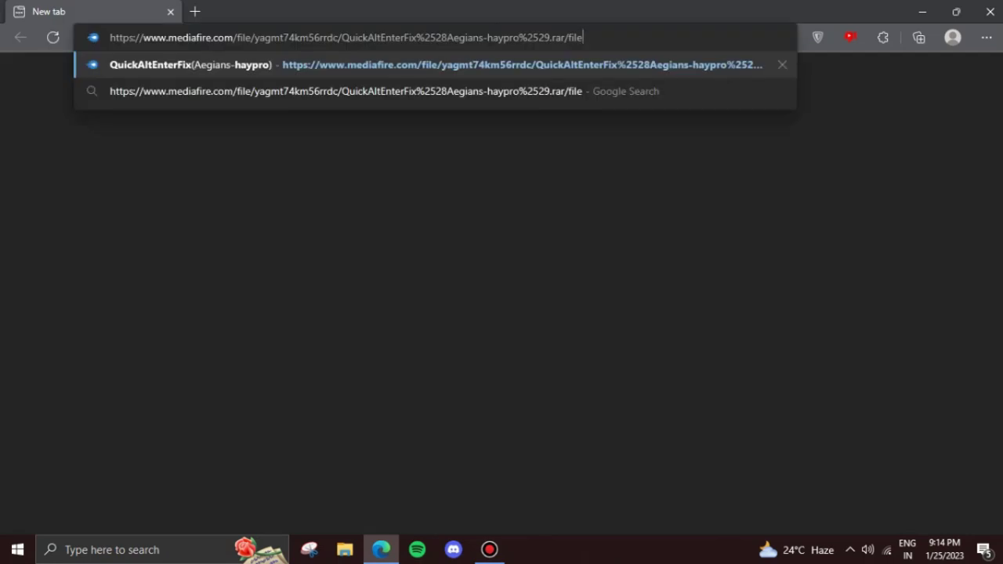
key("Return")
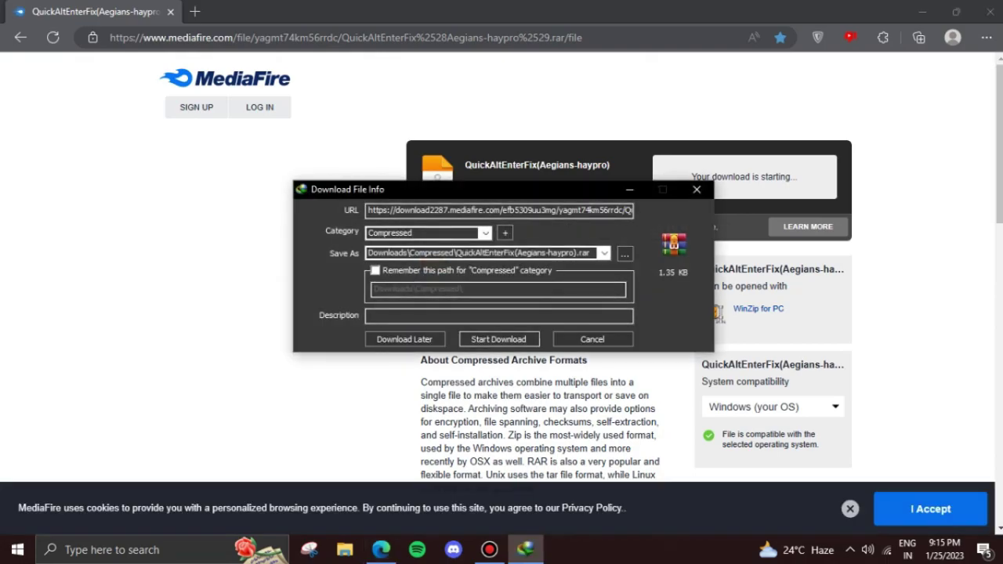
key("Return")
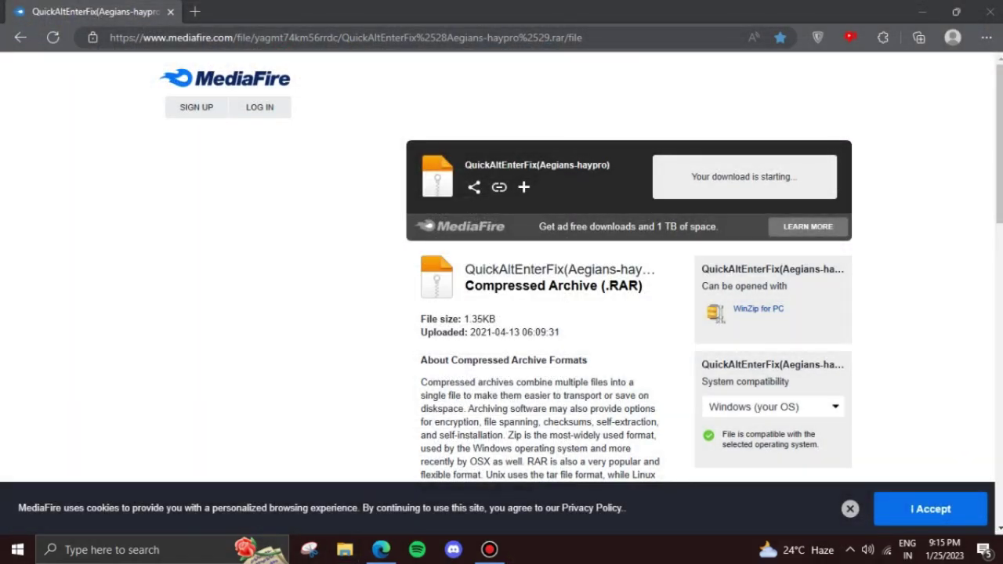
Close the browser and paste the downloaded QuickAltEnterFix(Aegians-haypro).rar onto the desktop.
left_click(989, 12)
right_click(396, 159)
left_click(431, 247)
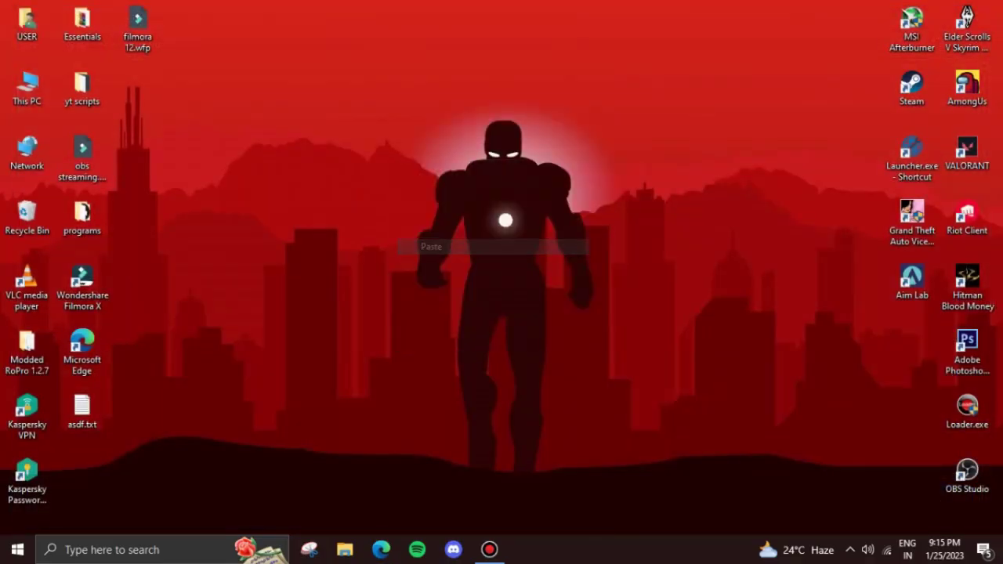
Extract the QuickAltEnterFix archive onto the desktop and place the AltEnterFix folder next to the archive in the middle.
left_click_drag(415, 85, 470, 212)
left_click_drag(372, 158, 541, 280)
right_click(468, 212)
left_click(511, 262)
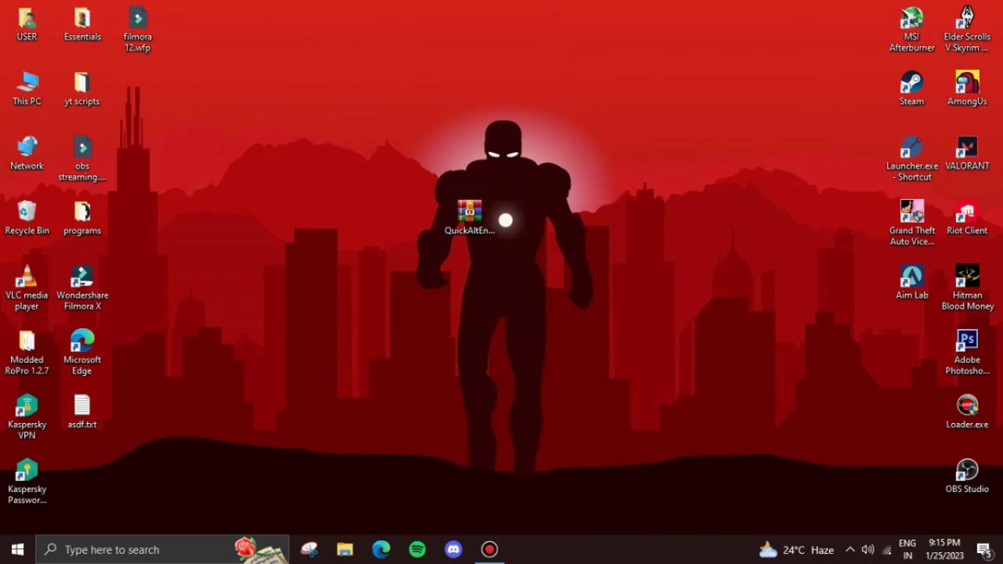
left_click_drag(82, 472, 580, 213)
left_click_drag(470, 213, 415, 213)
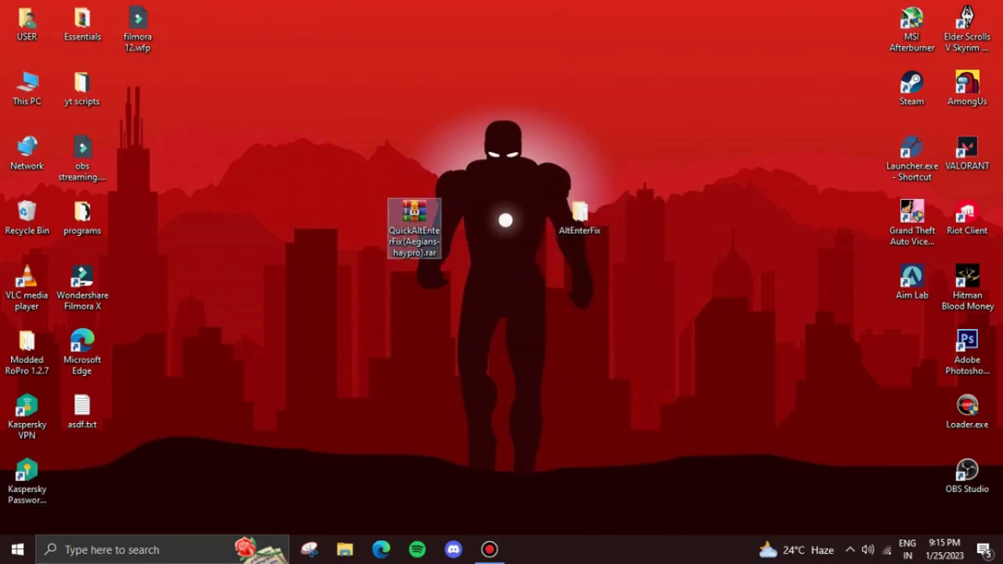
Delete the QuickAltEnterFix archive from the desktop and open the AltEnterFix folder.
key("Delete")
key("Return")
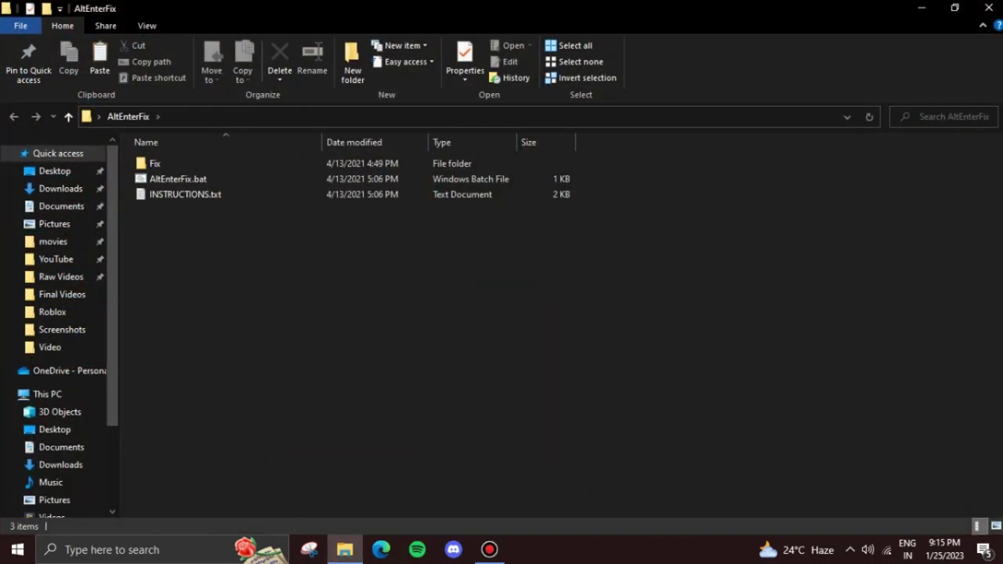
left_click(153, 156)
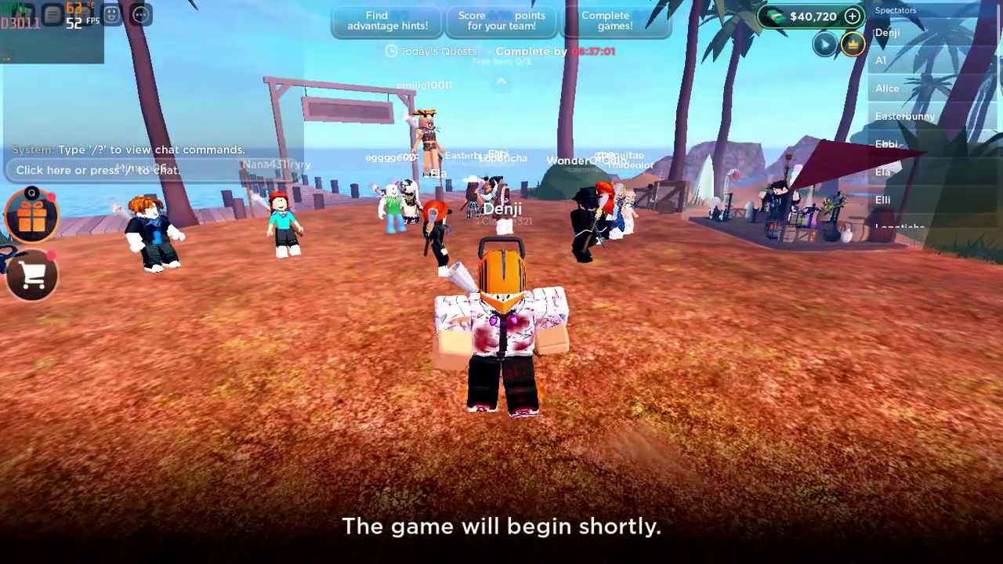
key("w")
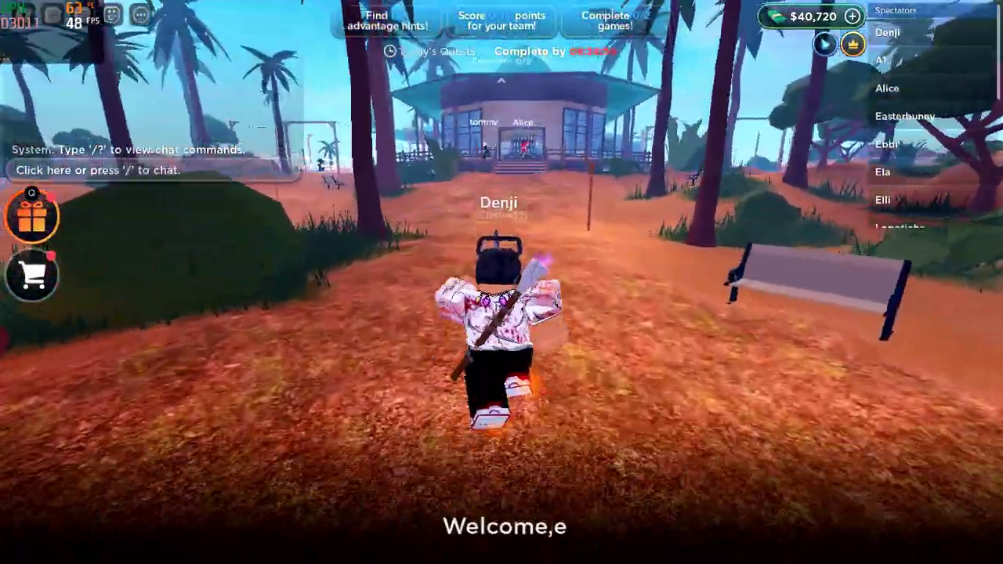
key("w")
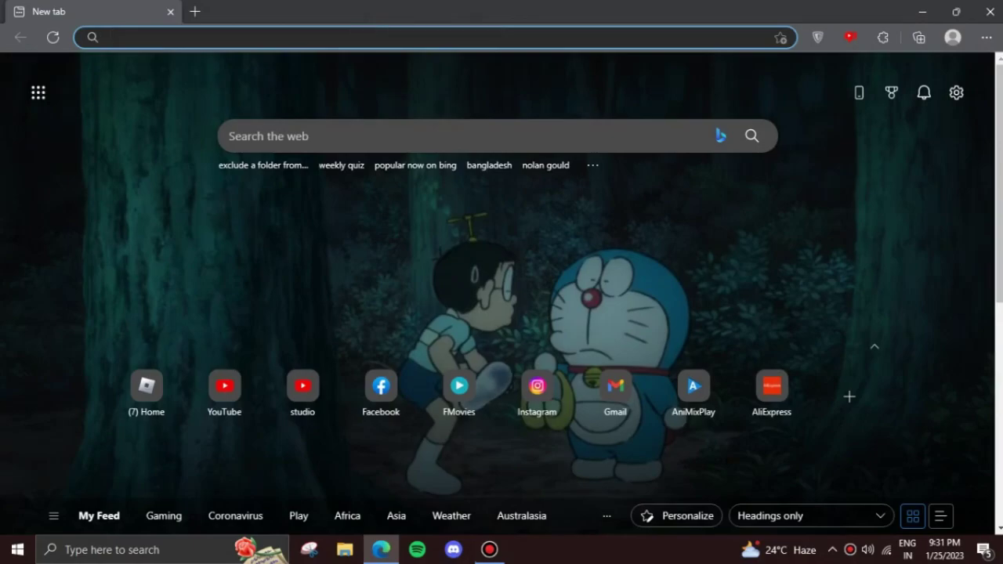
type("https://www.mediafire.com/file/3uyyvvefvu6e0qq/DWMToggle_Kurtis.rar/file")
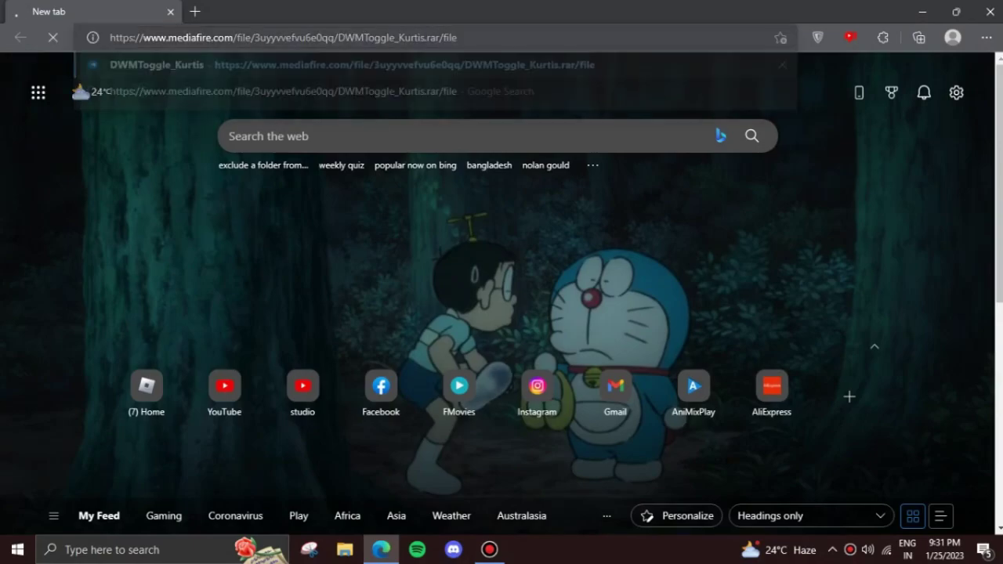
key("Return")
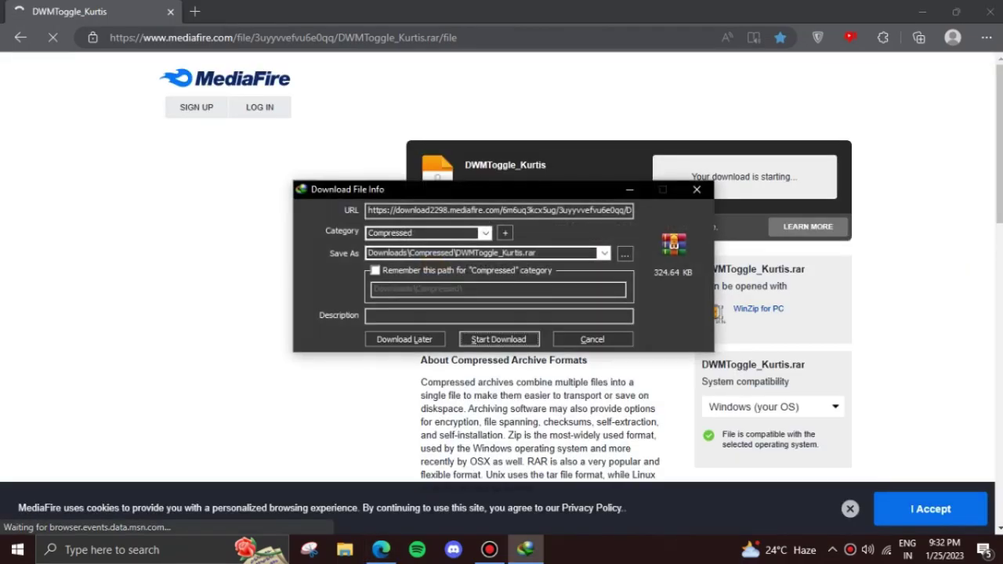
left_click(499, 339)
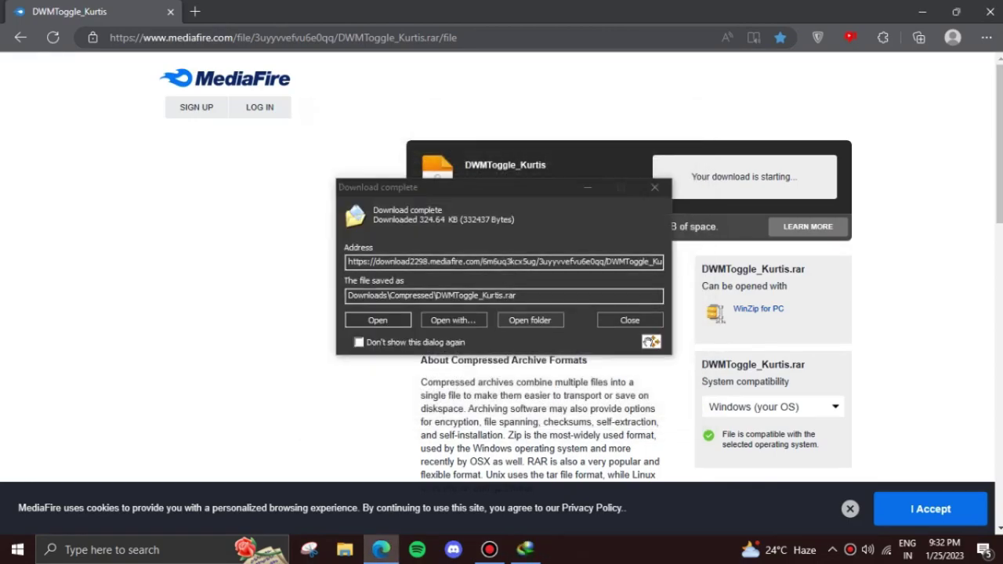
left_click(530, 319)
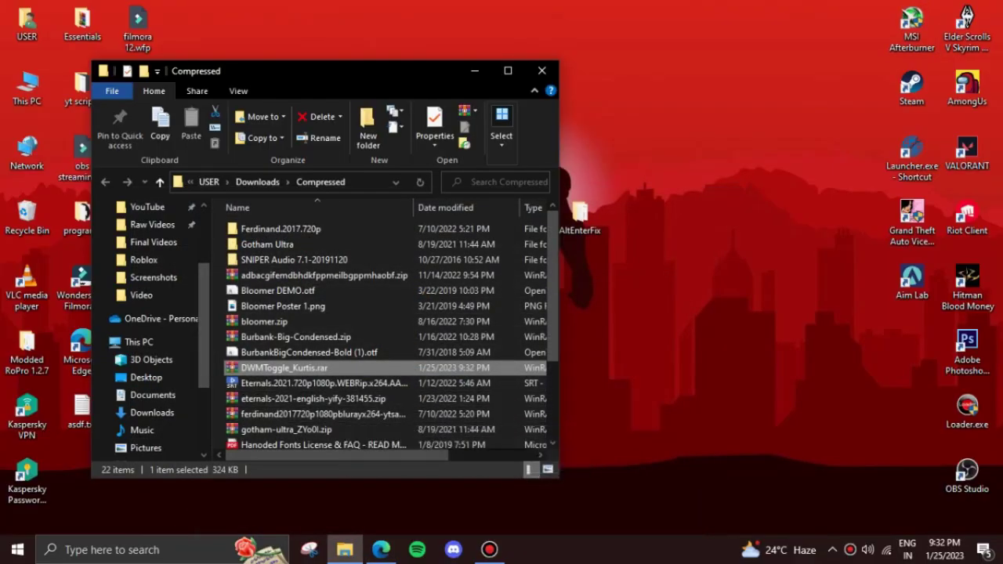
Move DWMToggle_Kurtis.rar from the Compressed folder to the desktop, extract it there, and minimize the folder window.
left_click_drag(284, 367, 746, 215)
right_click(740, 214)
left_click(785, 262)
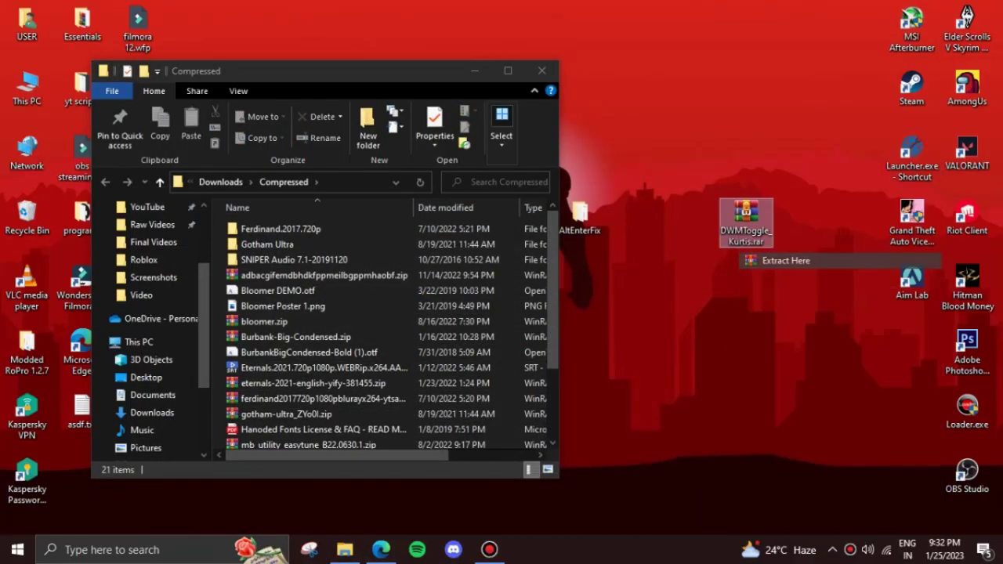
left_click(474, 71)
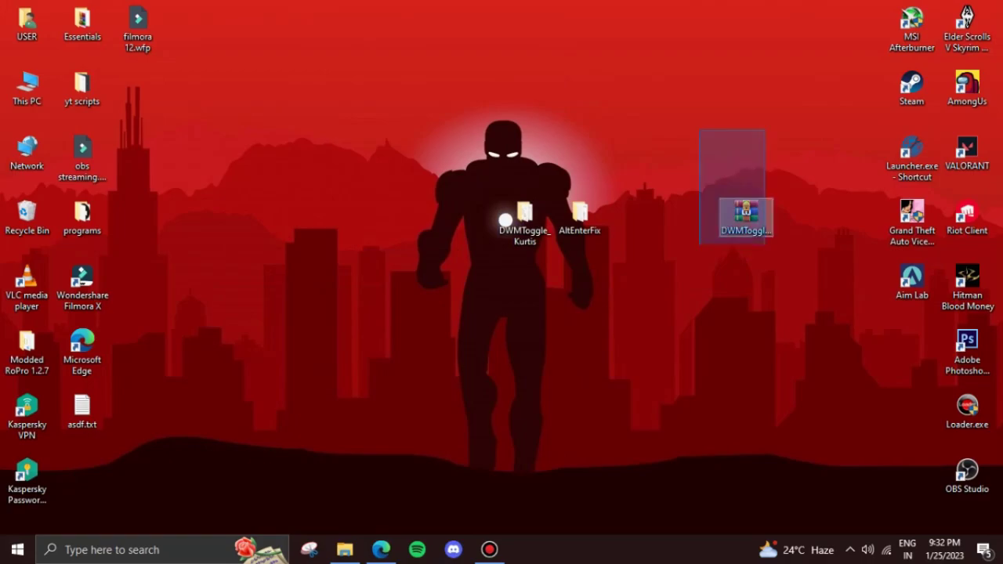
Delete the DWMToggle_Kurtis archive from the desktop and launch win10_dwm_tool.exe from the extracted DWMToggle_Kurtis folder.
key("Delete")
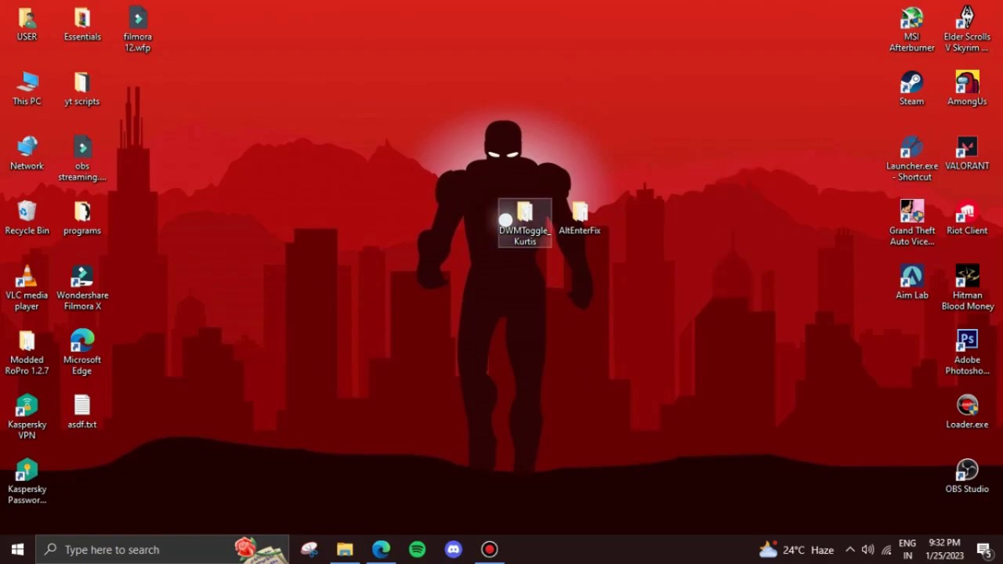
double_click(505, 220)
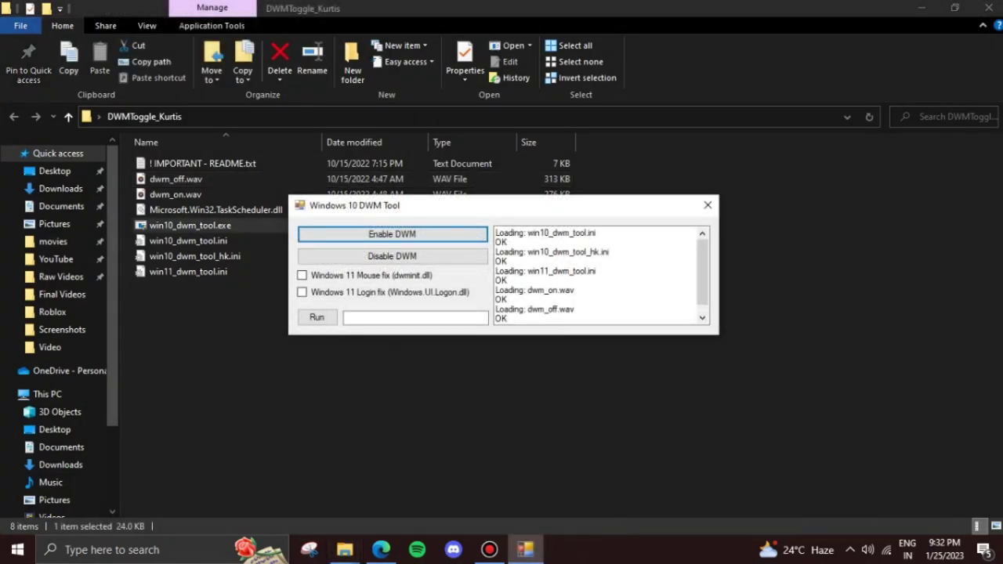
left_click(921, 8)
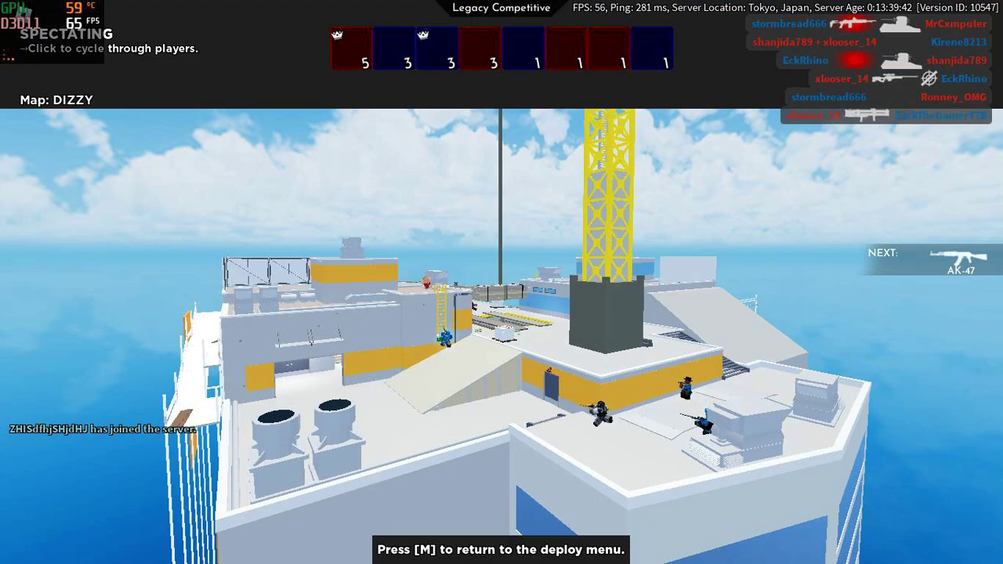
key("w")
key("3")
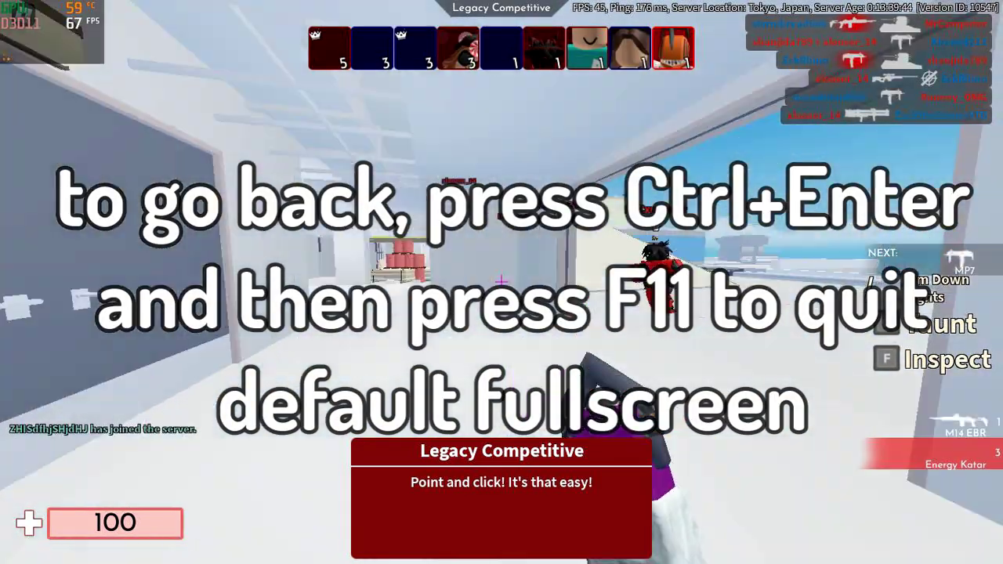
key("1")
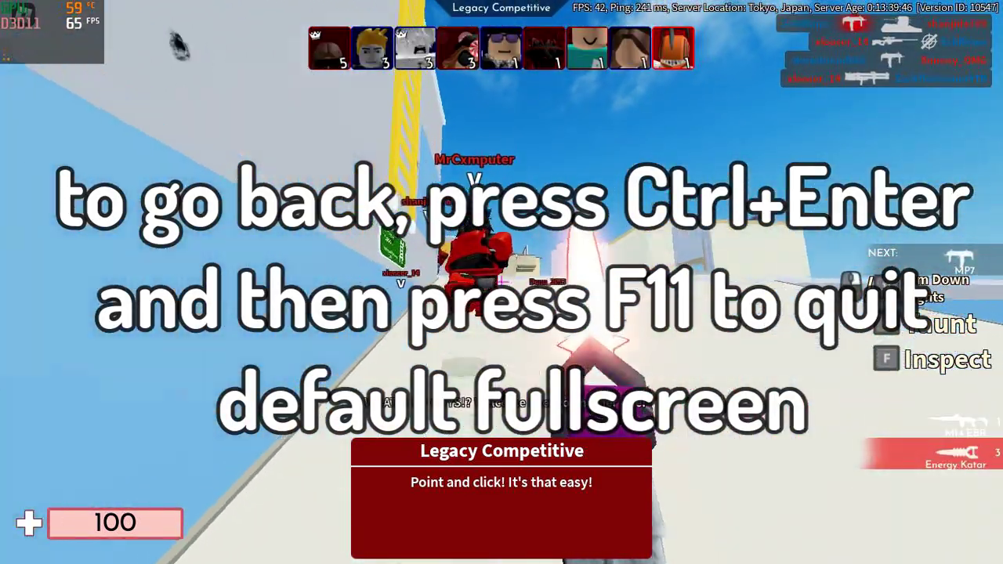